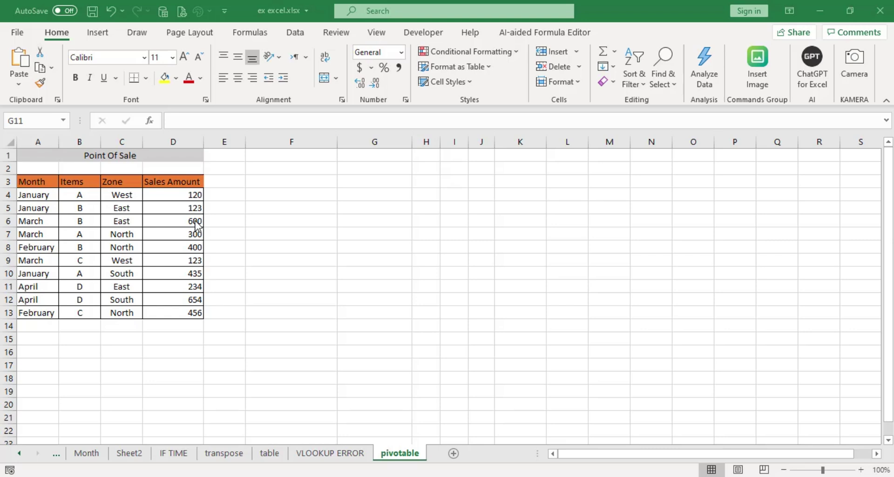
pyautogui.click(112, 208)
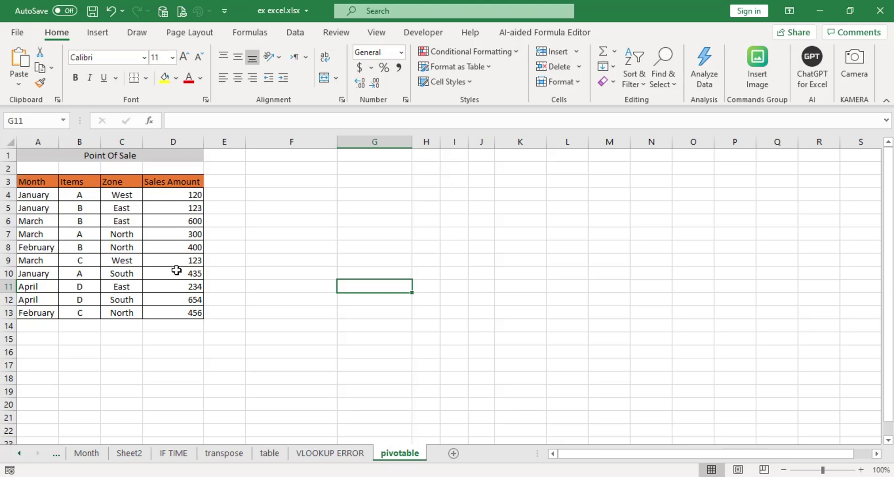
pyautogui.click(83, 247)
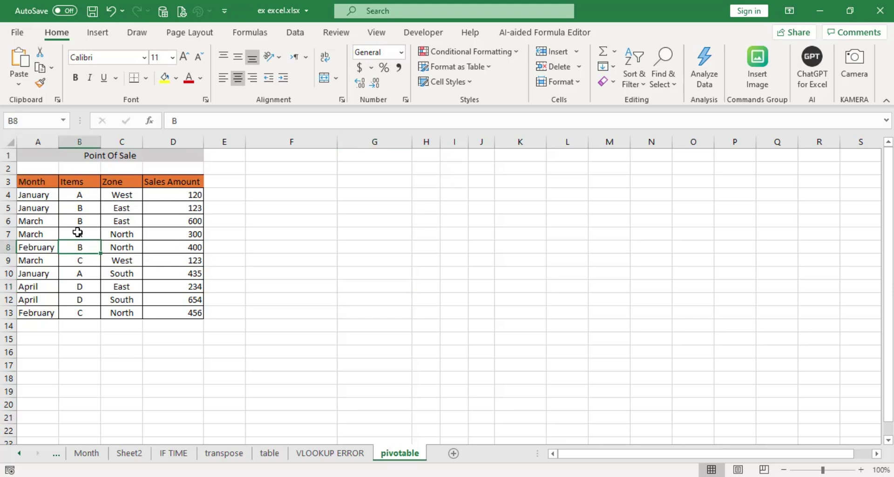
pyautogui.moveTo(36, 183); pyautogui.dragTo(187, 313)
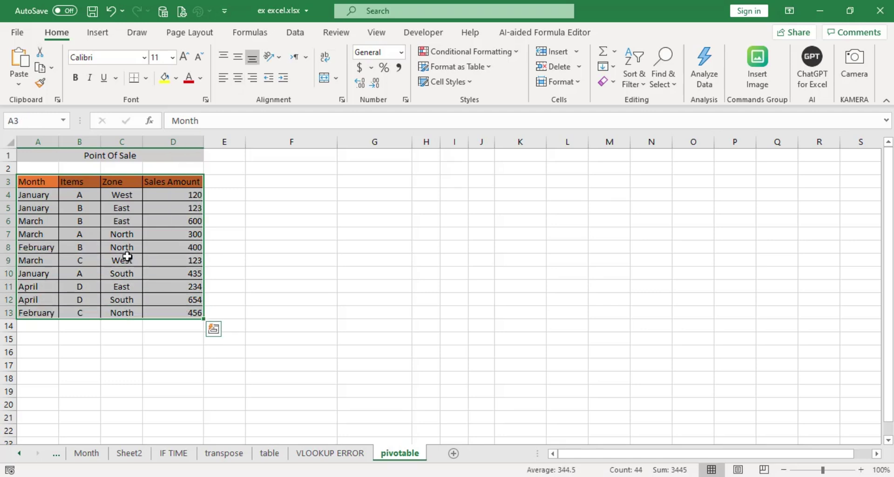
pyautogui.click(123, 247)
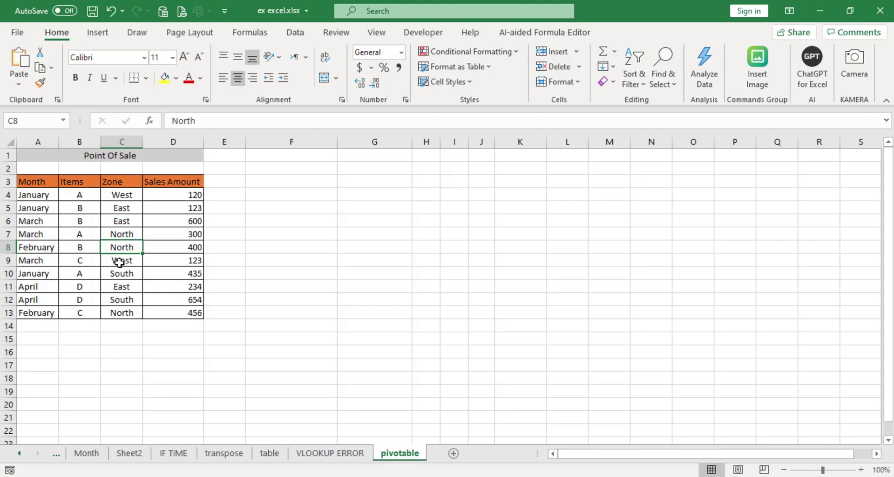
# Insert a PivotTable based on the sales data in A3:D13, placed on the existing worksheet at cell F3
pyautogui.hotkey('ctrl', 'a')
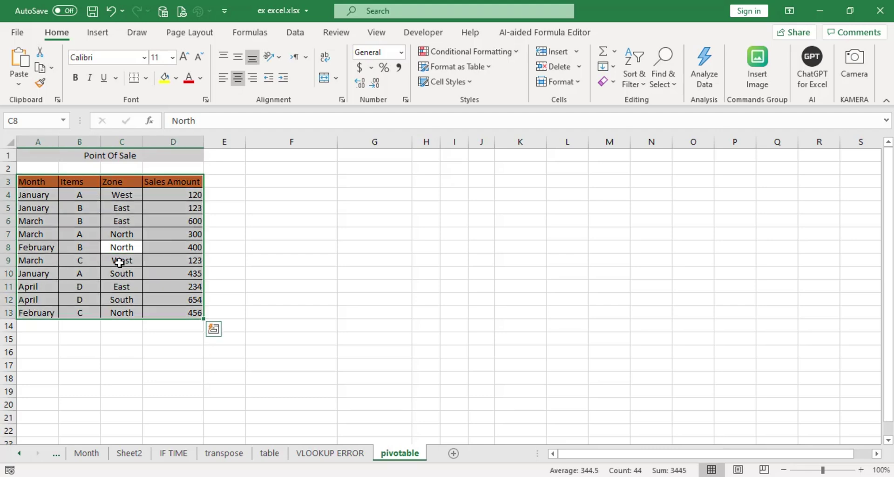
pyautogui.hotkey('ctrl', 'q')
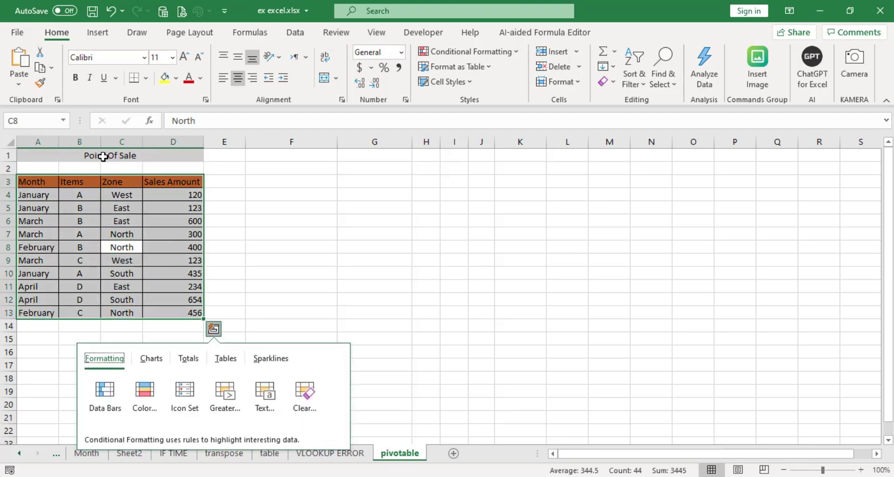
pyautogui.click(101, 36)
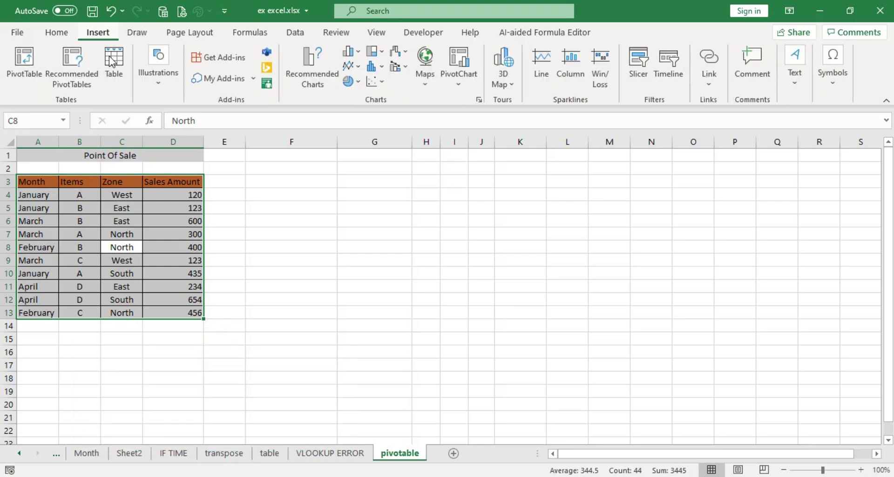
pyautogui.click(27, 77)
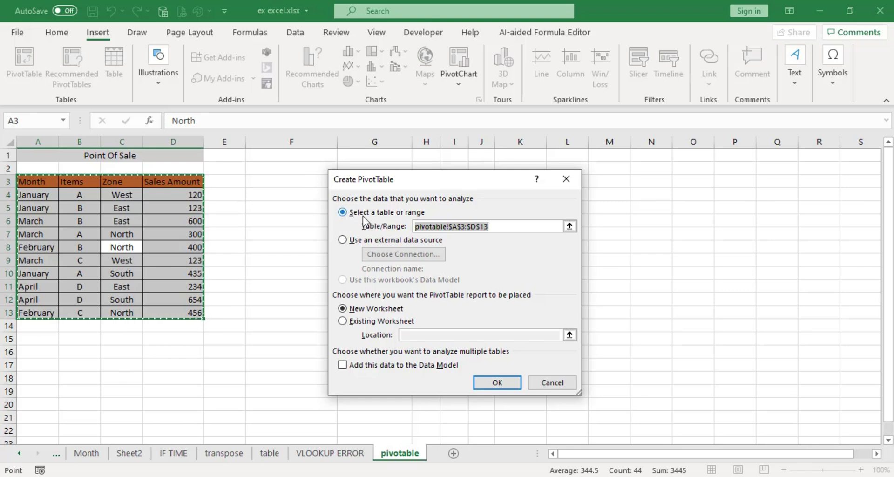
pyautogui.click(434, 227)
pyautogui.click(342, 321)
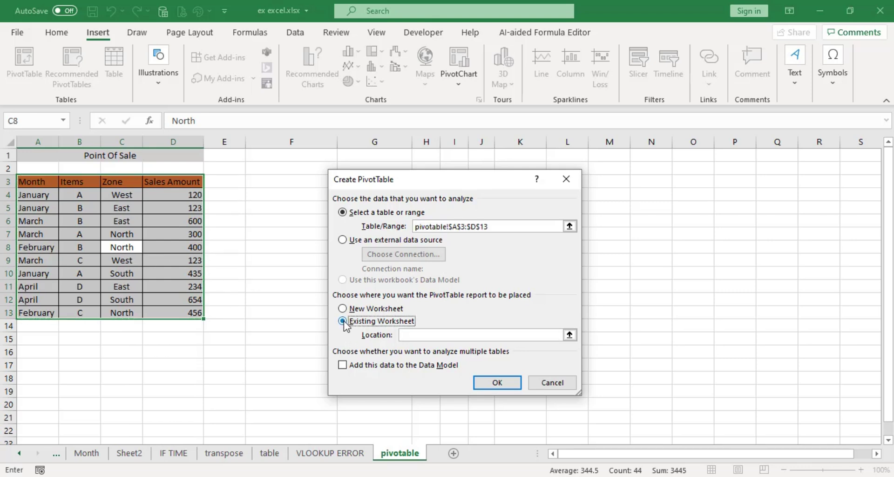
pyautogui.click(410, 335)
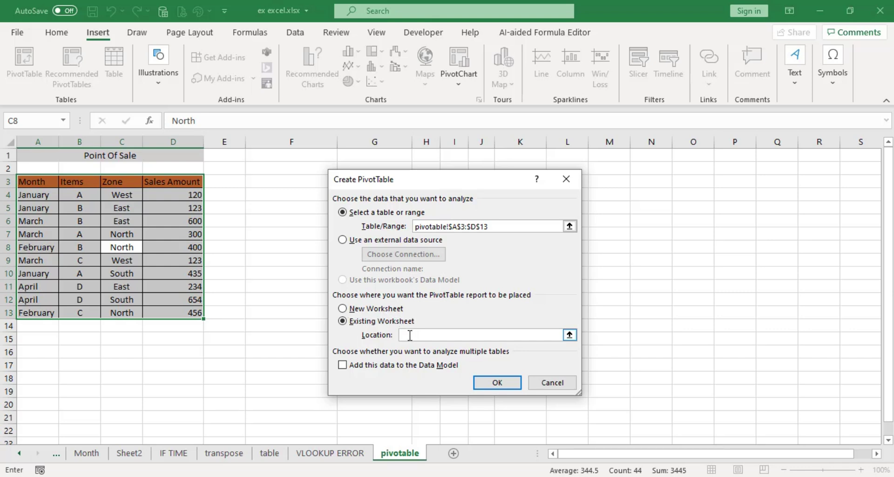
pyautogui.click(280, 182)
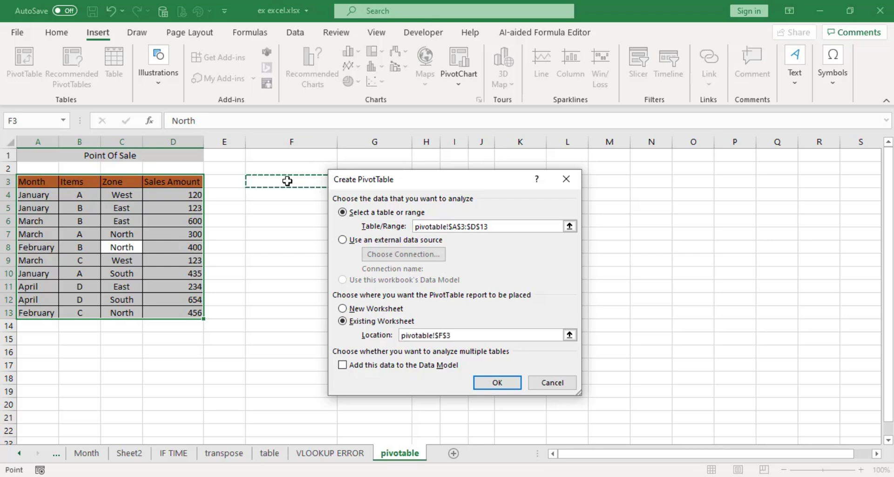
pyautogui.click(506, 389)
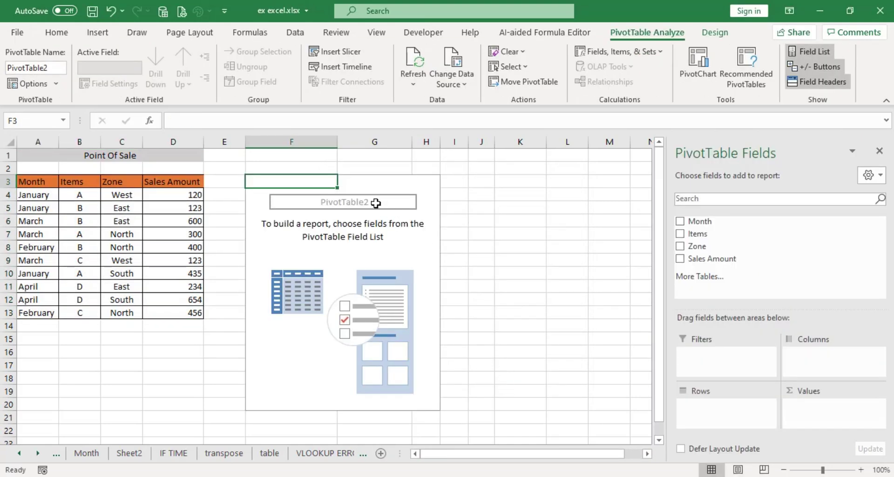
pyautogui.click(343, 202)
pyautogui.click(289, 175)
pyautogui.click(310, 409)
pyautogui.click(243, 177)
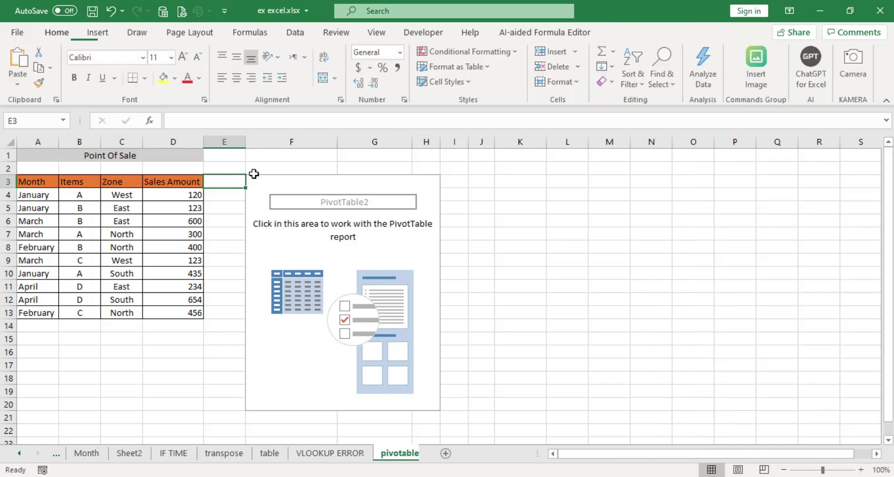
# Build the PivotTable with Month as rows, the sum of Sales Amount as values and Zone as columns
pyautogui.click(290, 176)
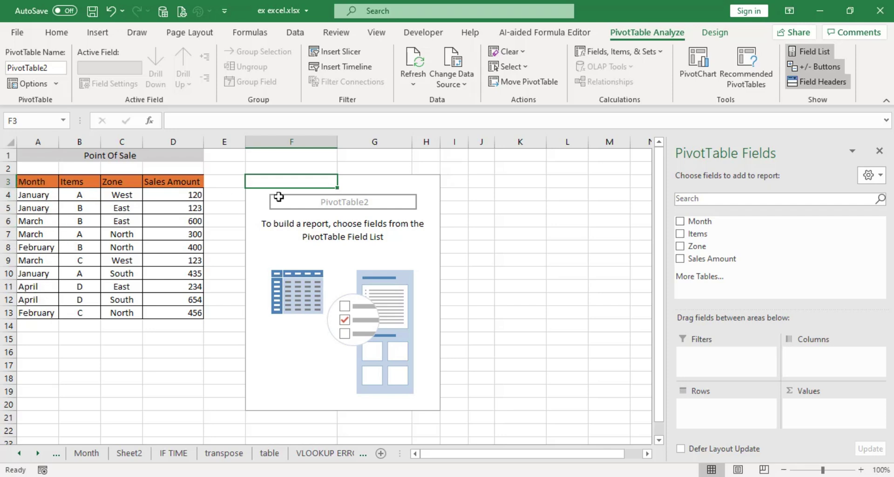
pyautogui.moveTo(718, 225); pyautogui.dragTo(705, 408)
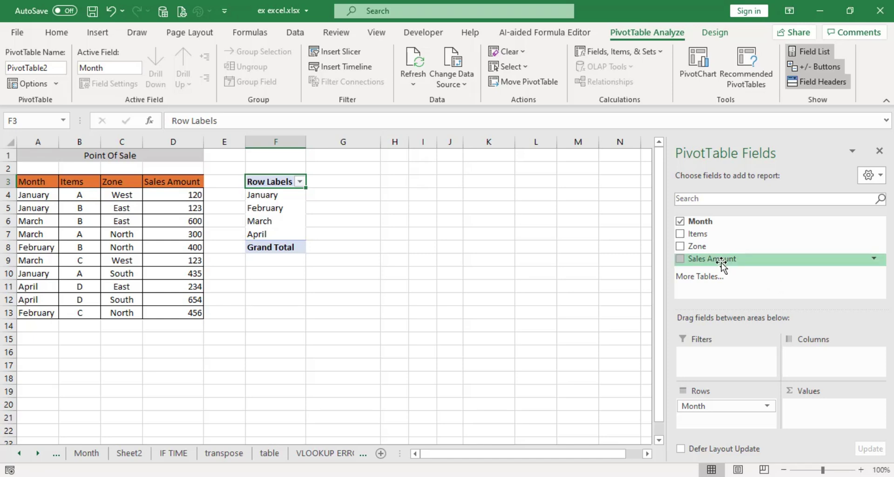
pyautogui.moveTo(722, 262); pyautogui.dragTo(809, 407)
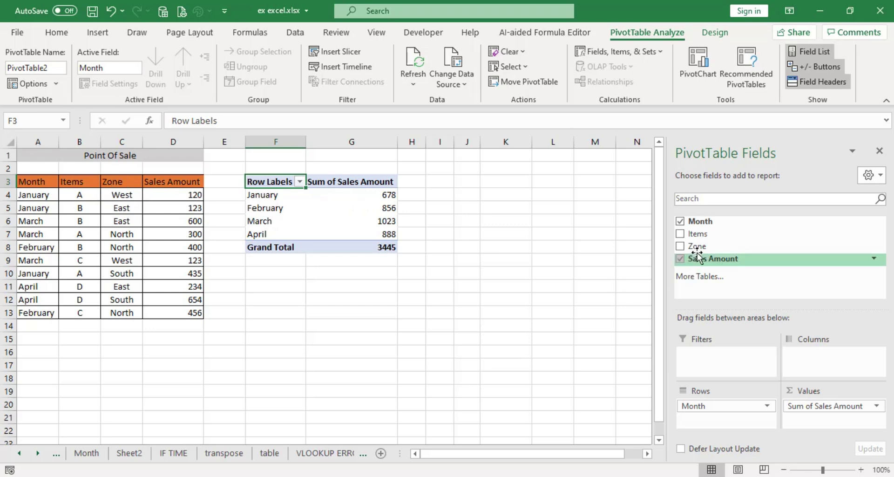
pyautogui.moveTo(699, 252); pyautogui.dragTo(801, 361)
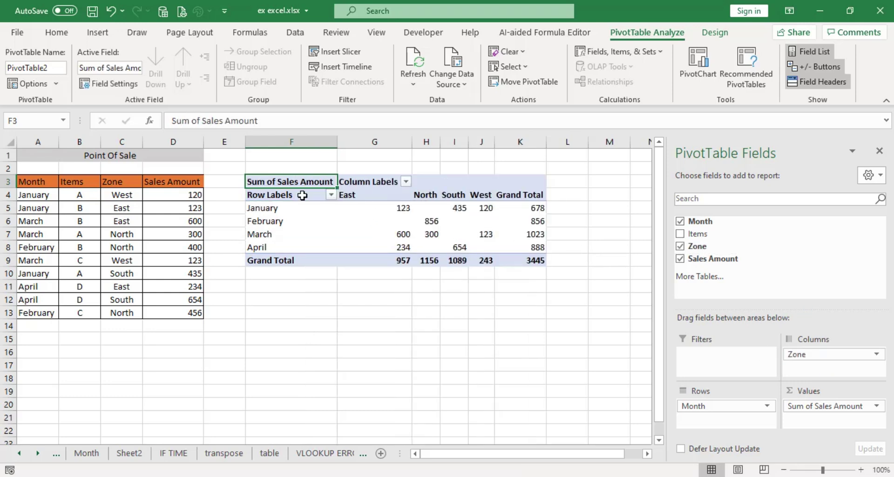
# Examine the January and February sales for each zone and their row totals in the PivotTable
pyautogui.click(270, 207)
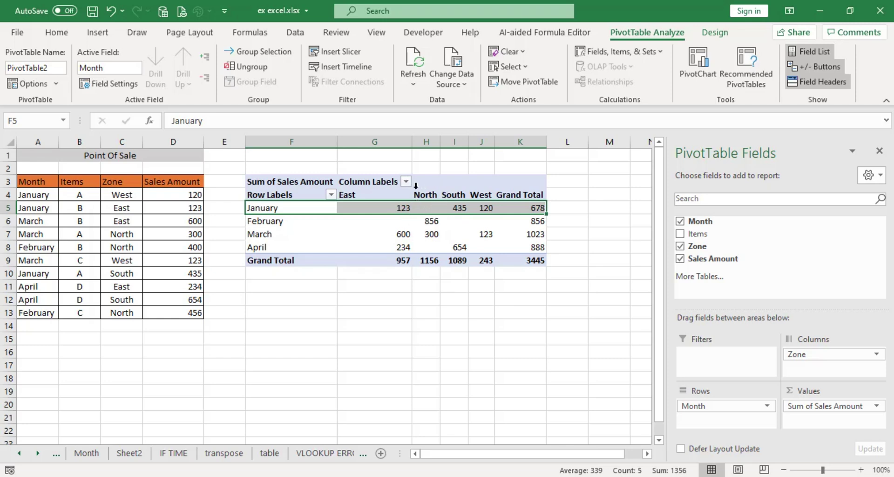
pyautogui.click(459, 208)
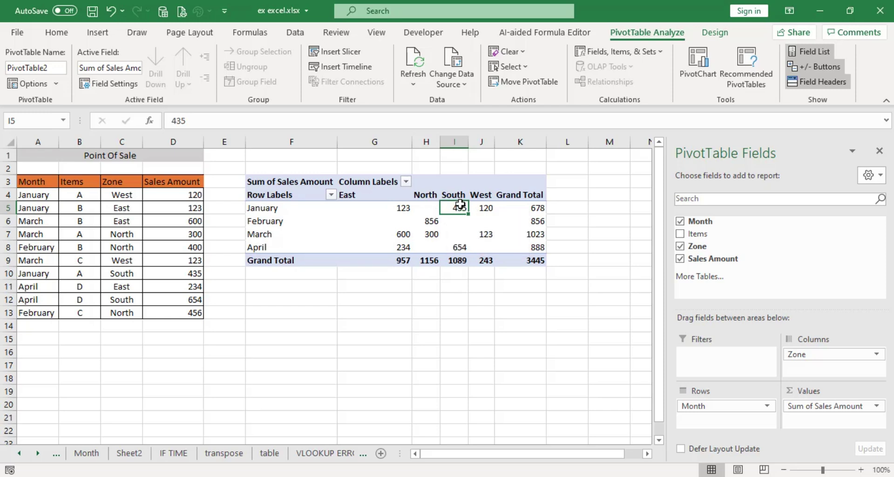
pyautogui.click(484, 208)
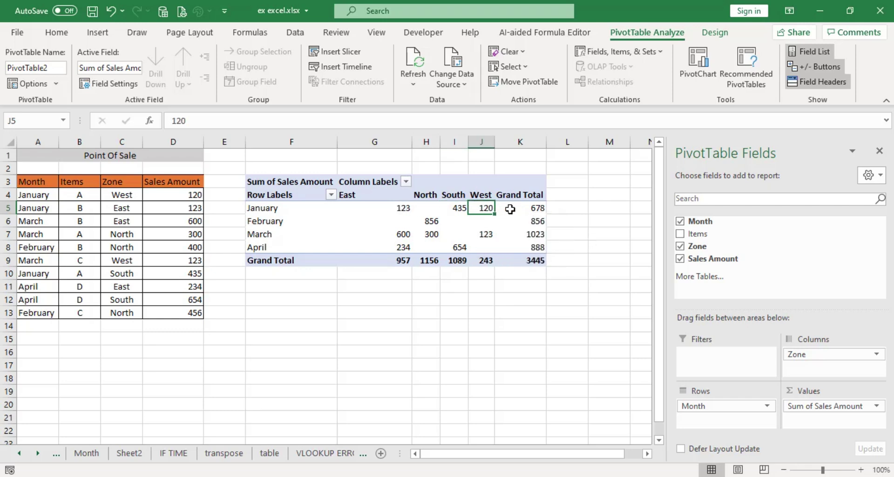
pyautogui.click(532, 209)
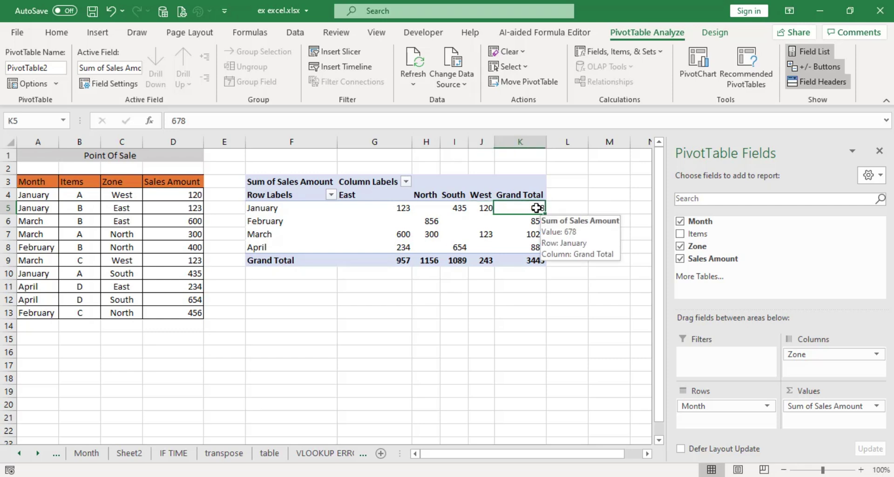
pyautogui.moveTo(532, 209)
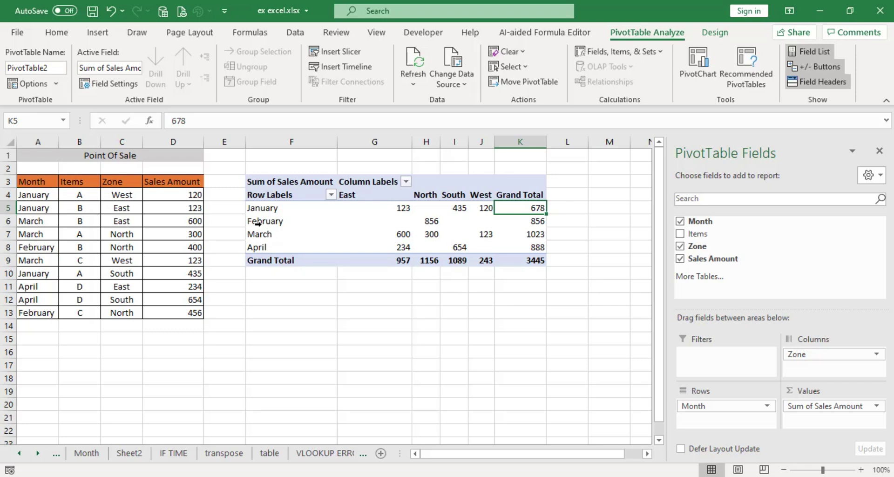
pyautogui.click(526, 221)
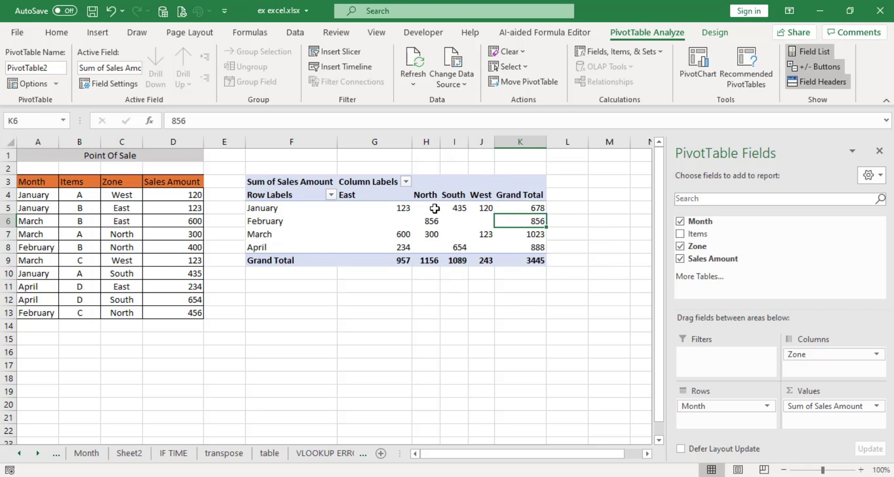
pyautogui.click(429, 222)
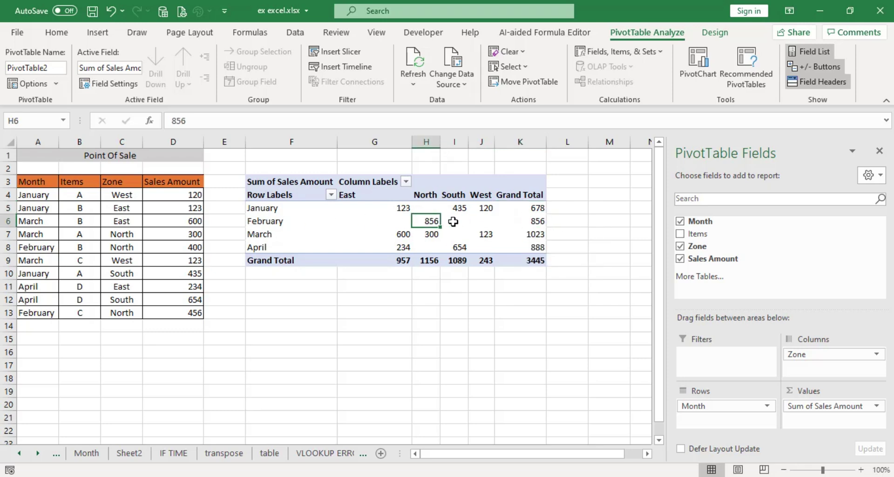
pyautogui.click(454, 222)
pyautogui.click(480, 222)
pyautogui.click(533, 222)
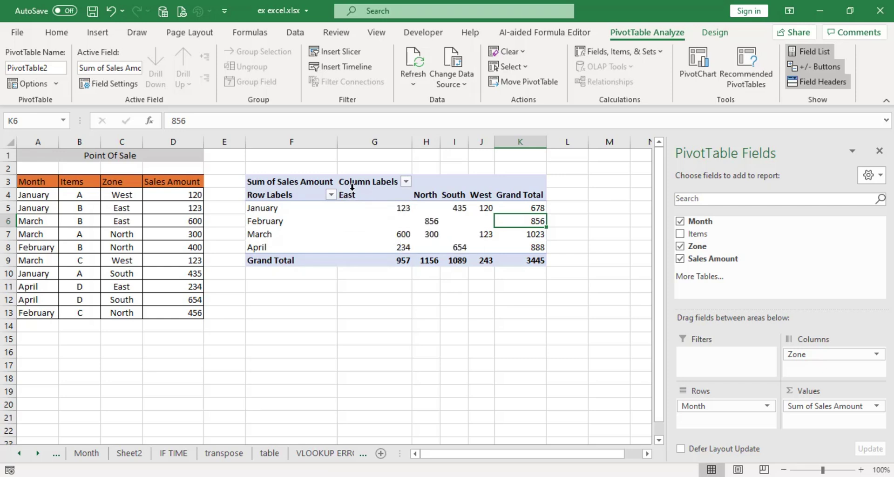
# Examine the monthly sales of the East and North zones and their column totals in the PivotTable
pyautogui.moveTo(406, 205); pyautogui.dragTo(405, 256)
pyautogui.click(406, 260)
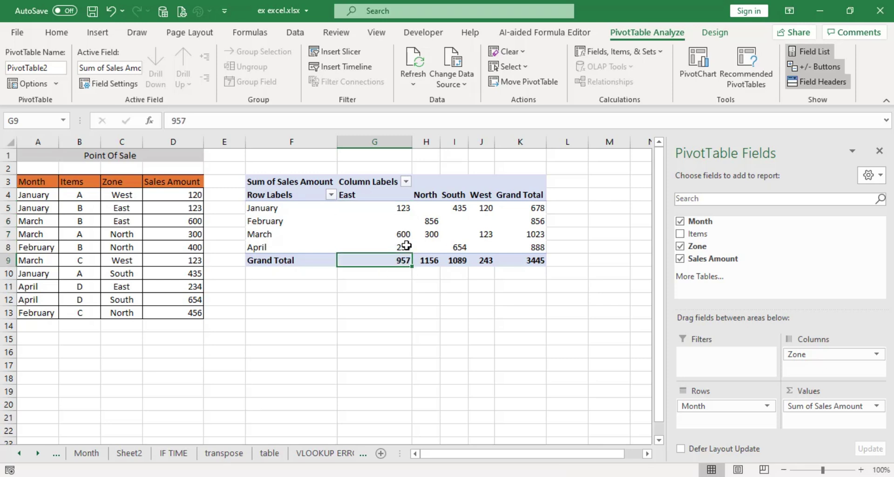
pyautogui.click(398, 208)
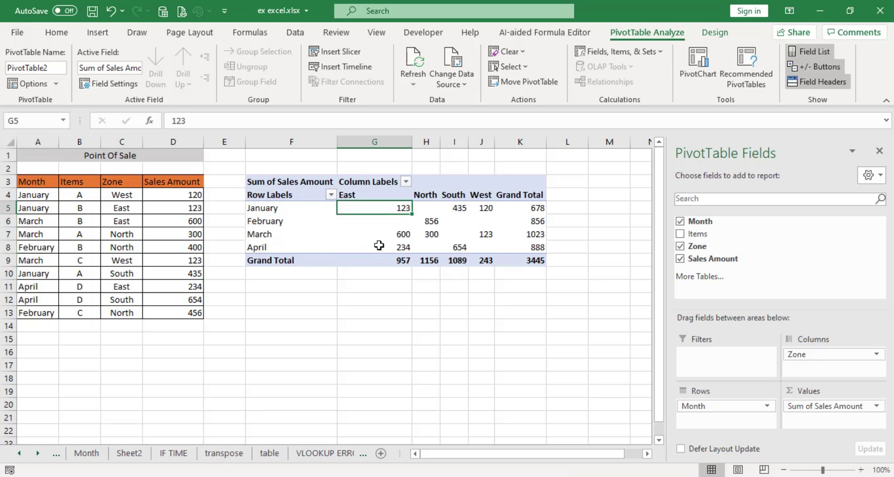
pyautogui.click(391, 234)
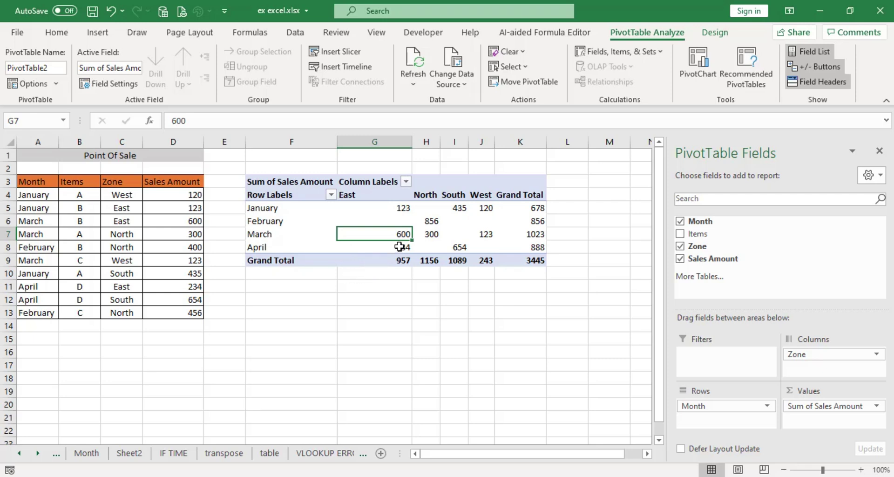
pyautogui.click(395, 250)
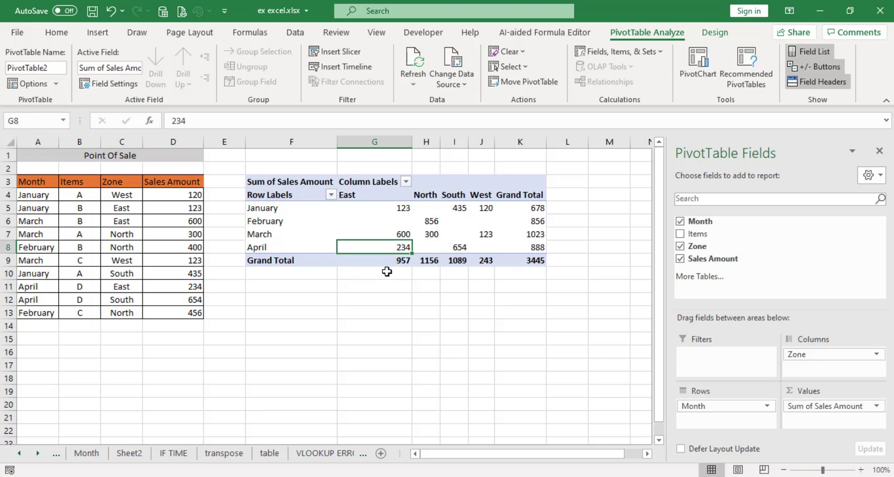
pyautogui.click(386, 260)
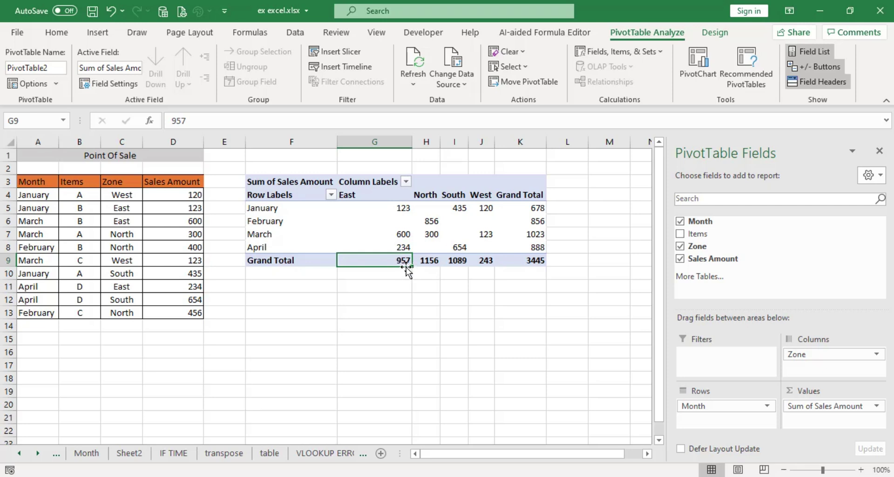
pyautogui.click(432, 204)
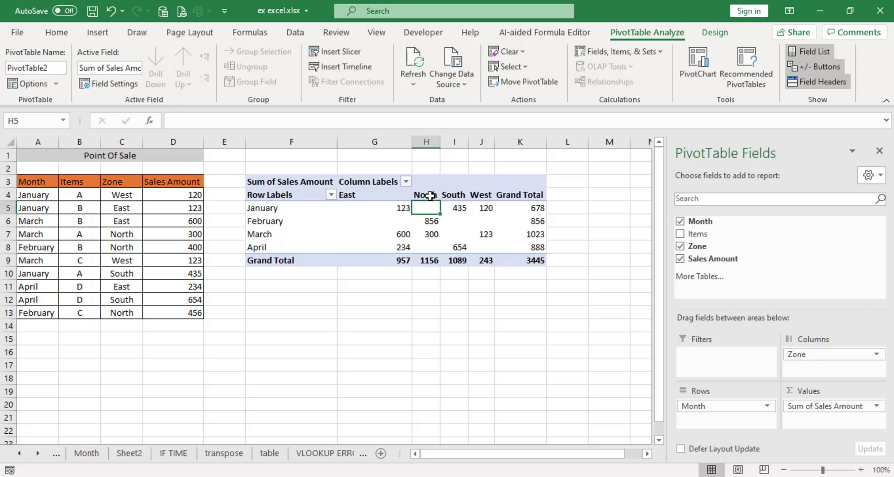
pyautogui.click(430, 223)
pyautogui.click(430, 236)
pyautogui.click(431, 260)
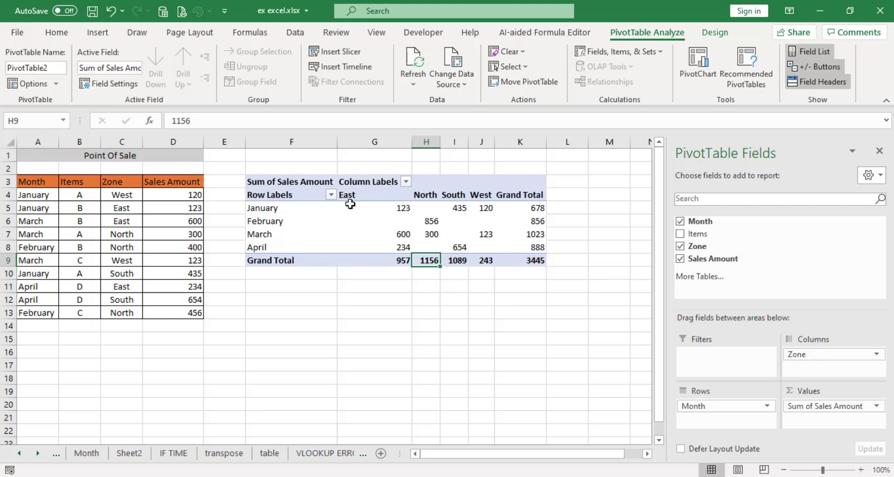
pyautogui.click(406, 181)
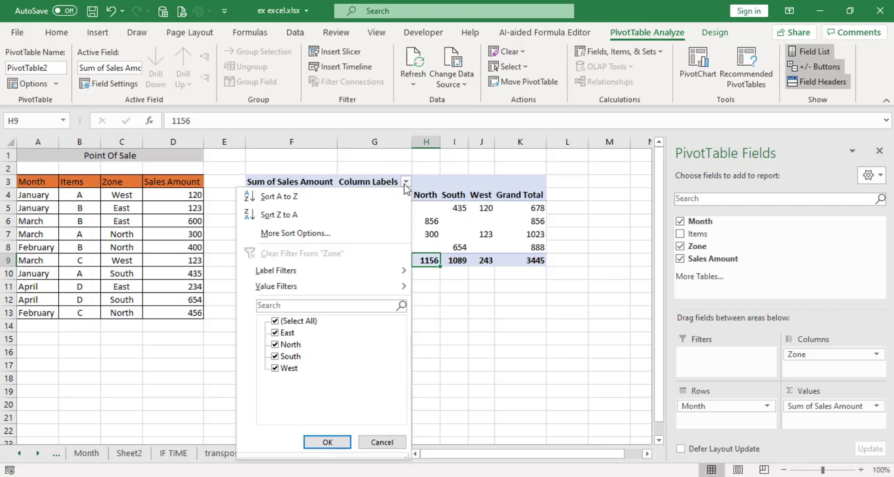
pyautogui.click(406, 182)
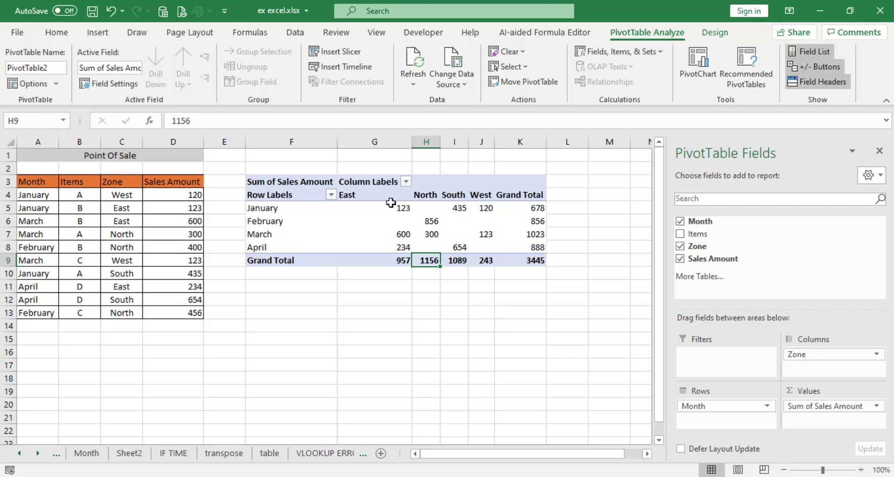
pyautogui.click(407, 183)
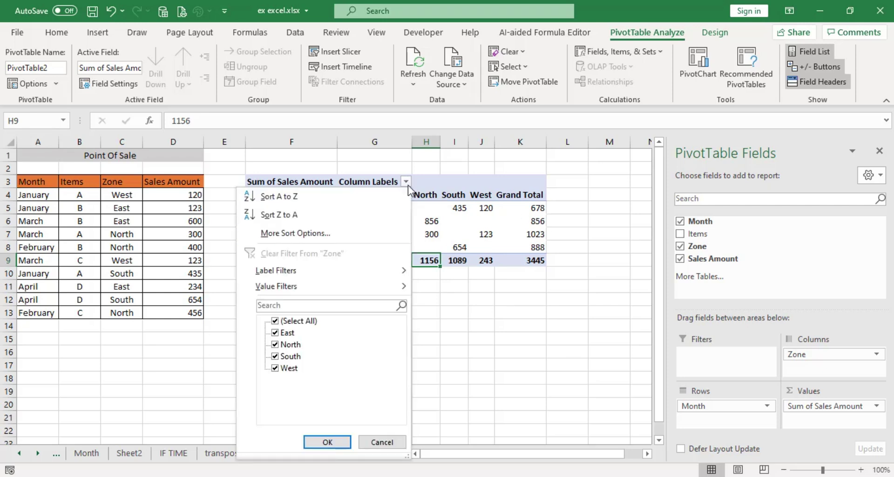
pyautogui.click(406, 182)
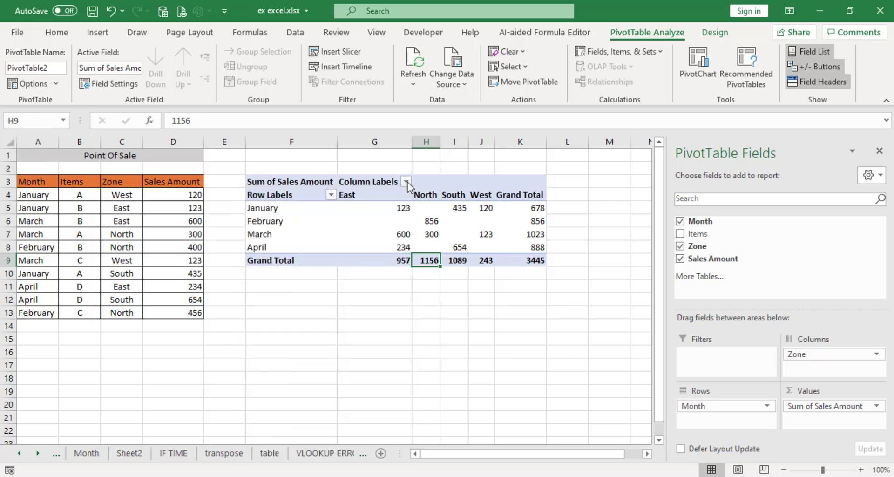
# Filter the PivotTable rows to show only January and check its zone sales and row total
pyautogui.click(330, 196)
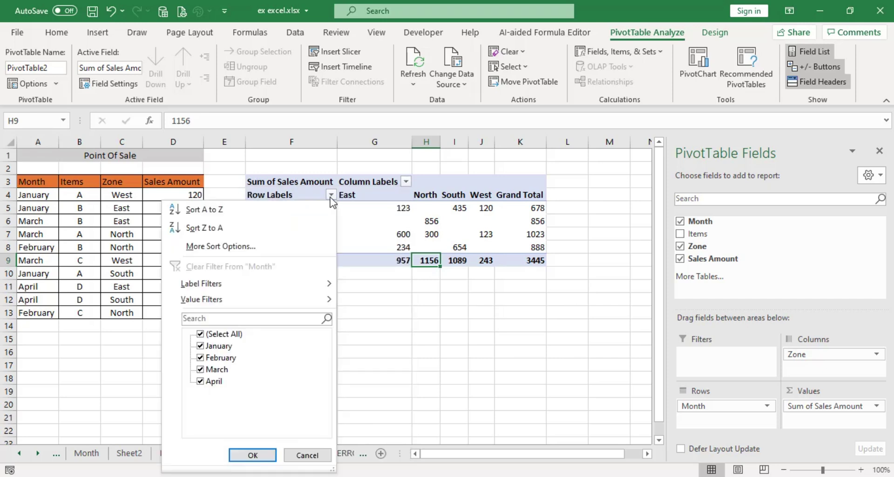
pyautogui.click(201, 334)
pyautogui.click(201, 346)
pyautogui.click(252, 454)
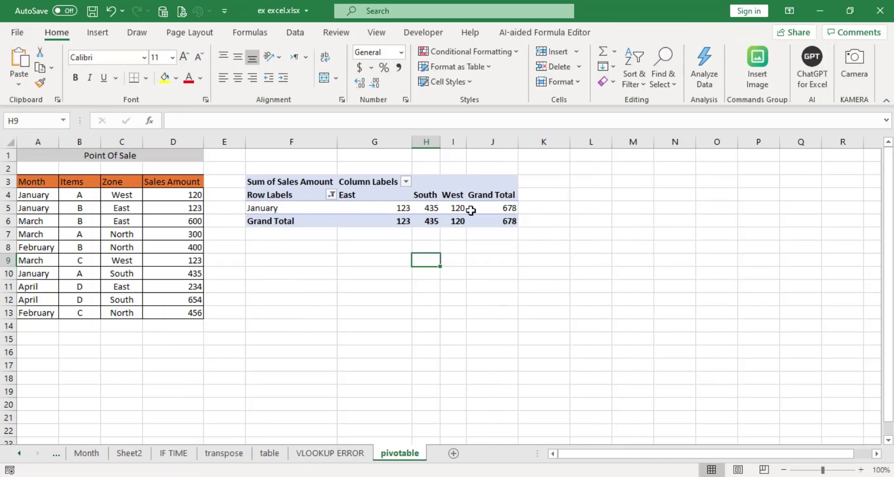
pyautogui.click(514, 207)
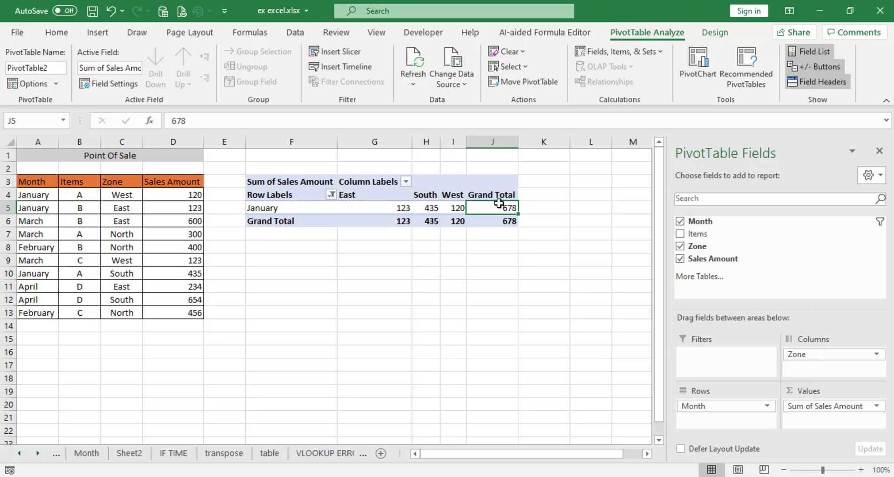
pyautogui.click(389, 207)
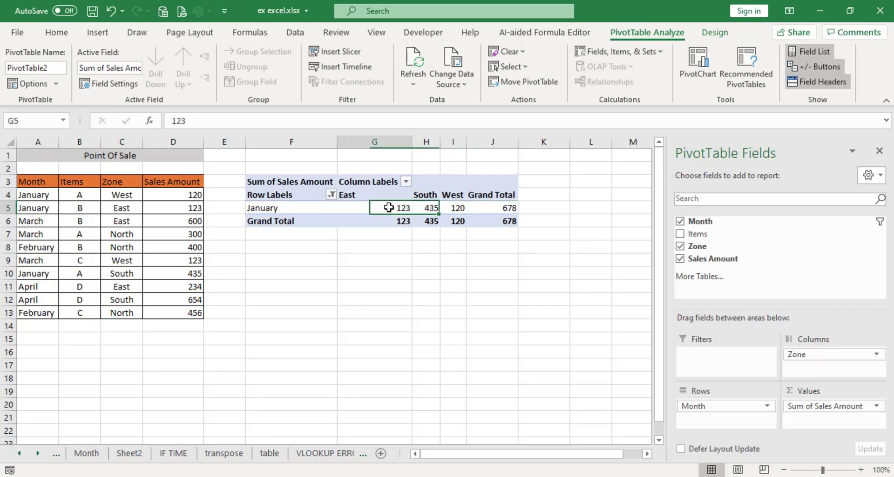
# Change the month filter to show only February and check its North sales and row total
pyautogui.click(331, 195)
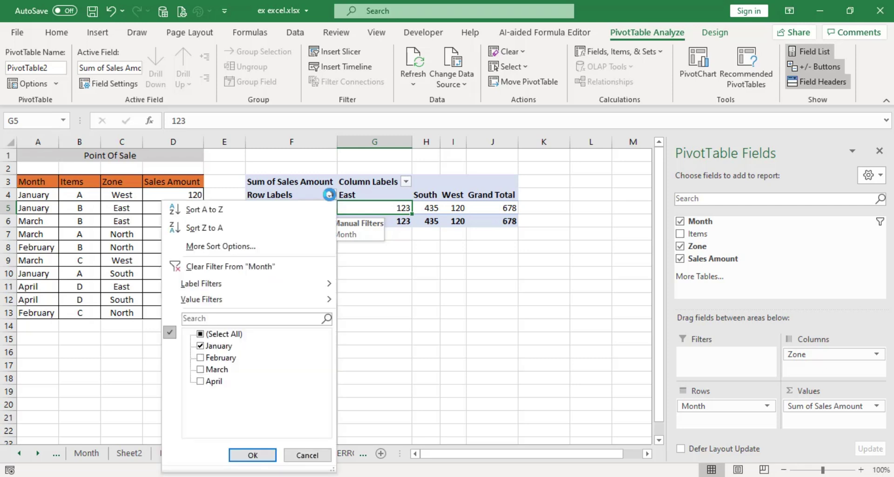
pyautogui.click(201, 346)
pyautogui.click(200, 358)
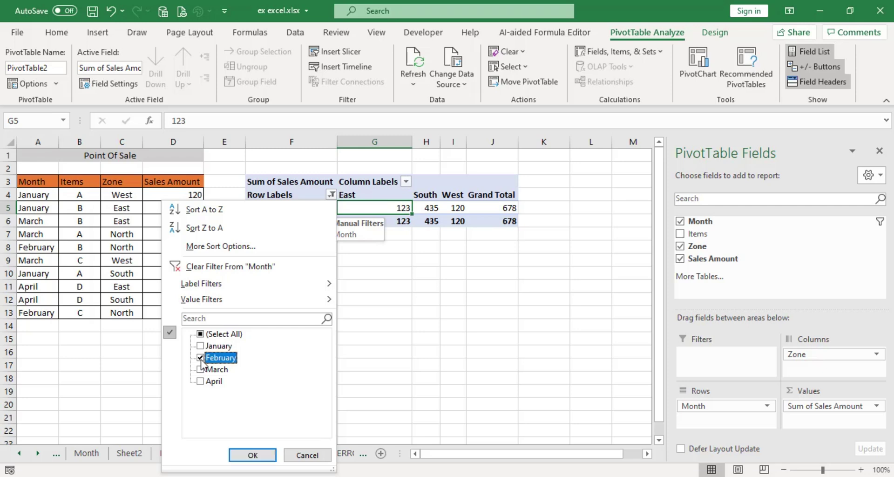
pyautogui.click(259, 455)
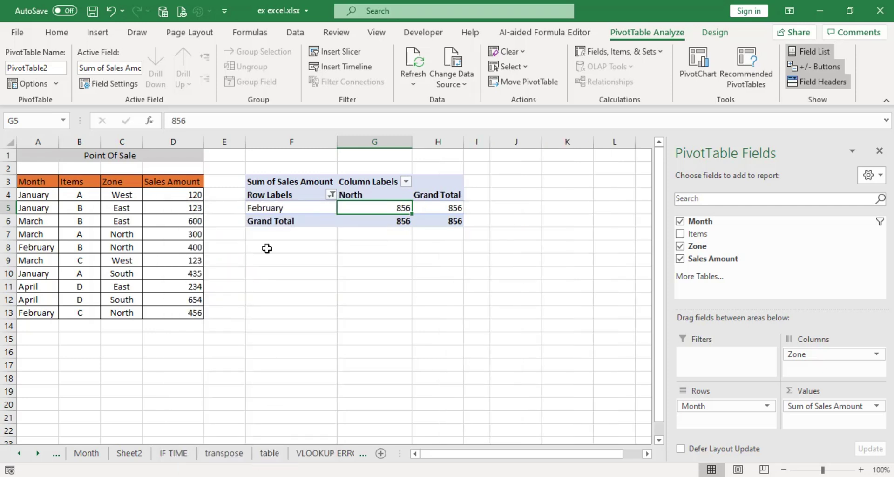
pyautogui.click(257, 208)
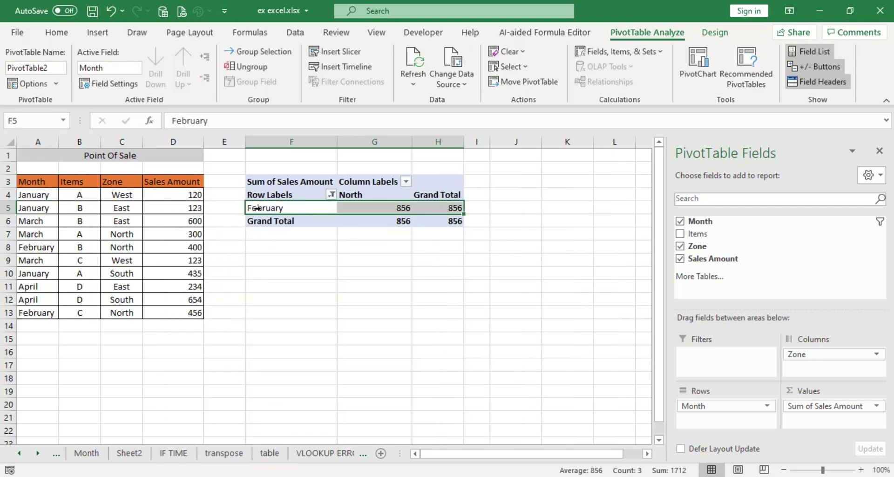
pyautogui.click(306, 208)
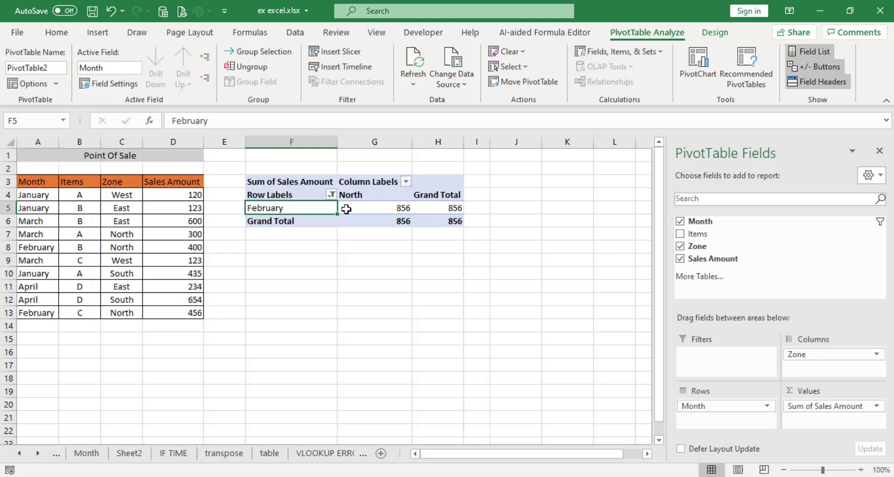
pyautogui.click(454, 208)
pyautogui.click(368, 208)
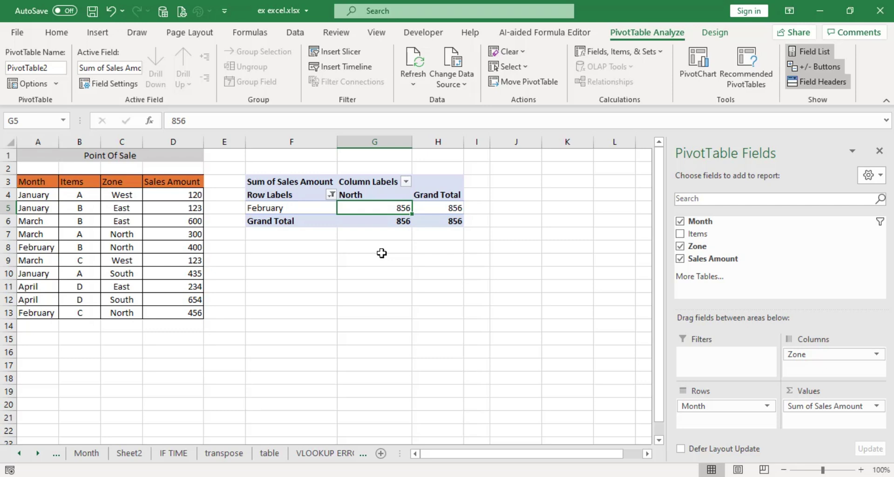
# Filter the PivotTable columns to show only the East zone and check the applied zone filter
pyautogui.click(405, 183)
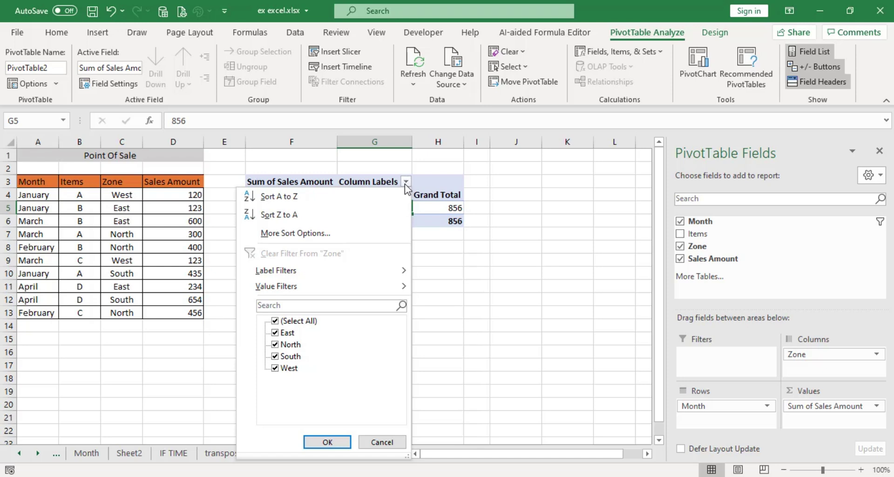
pyautogui.click(406, 183)
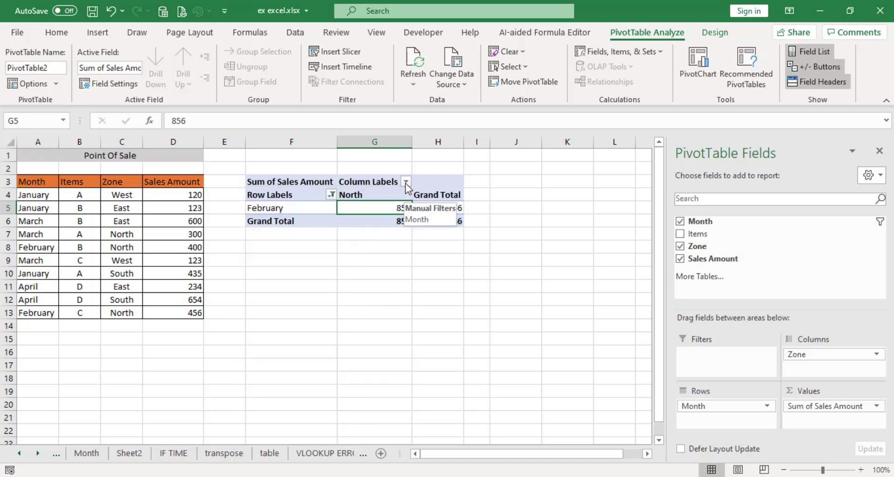
pyautogui.click(406, 183)
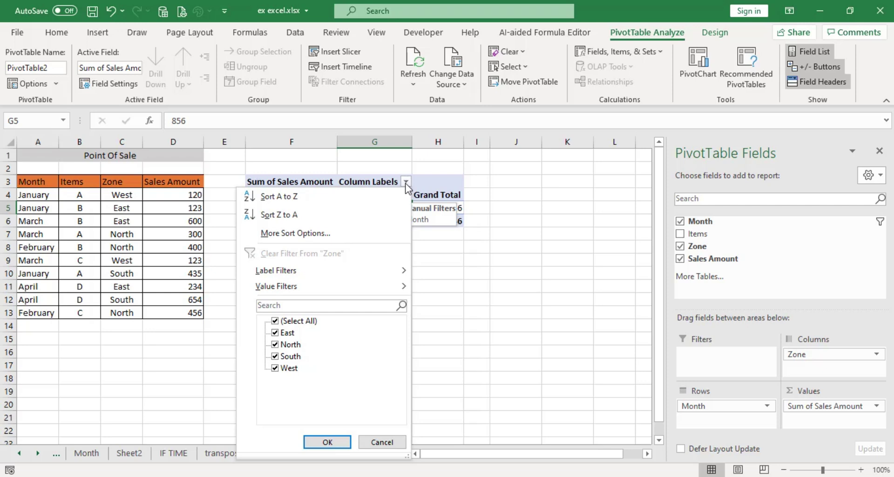
pyautogui.click(274, 323)
pyautogui.click(281, 333)
pyautogui.click(327, 442)
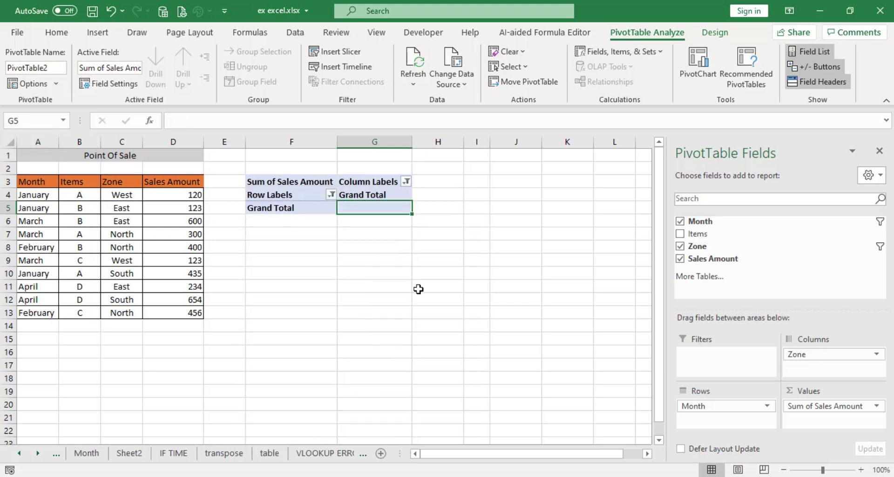
pyautogui.click(406, 182)
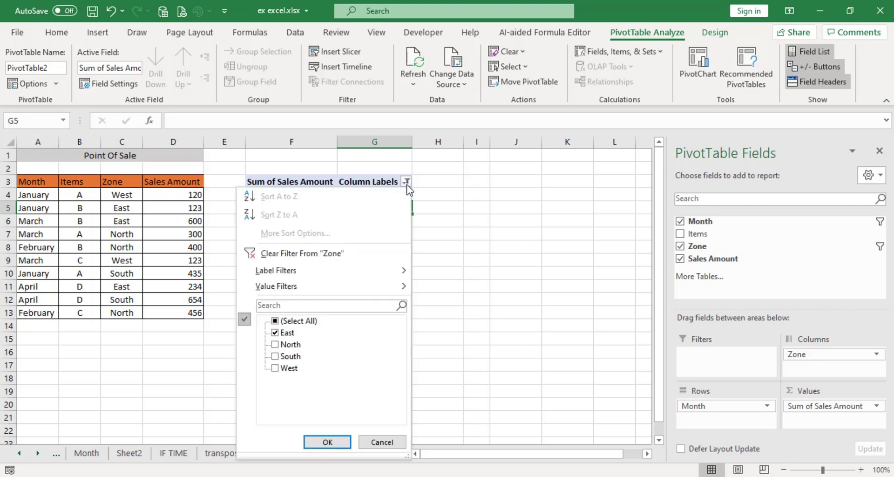
pyautogui.click(406, 182)
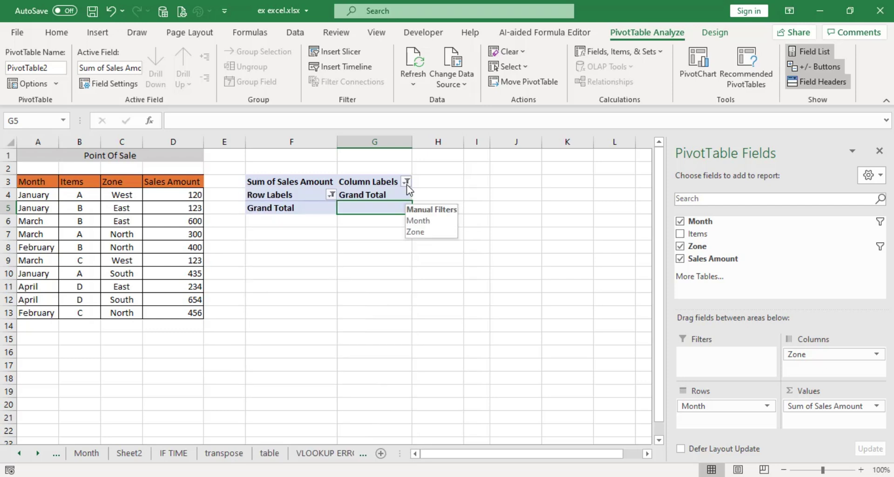
# Add January to the month filter alongside February and check the East zone sales
pyautogui.click(332, 194)
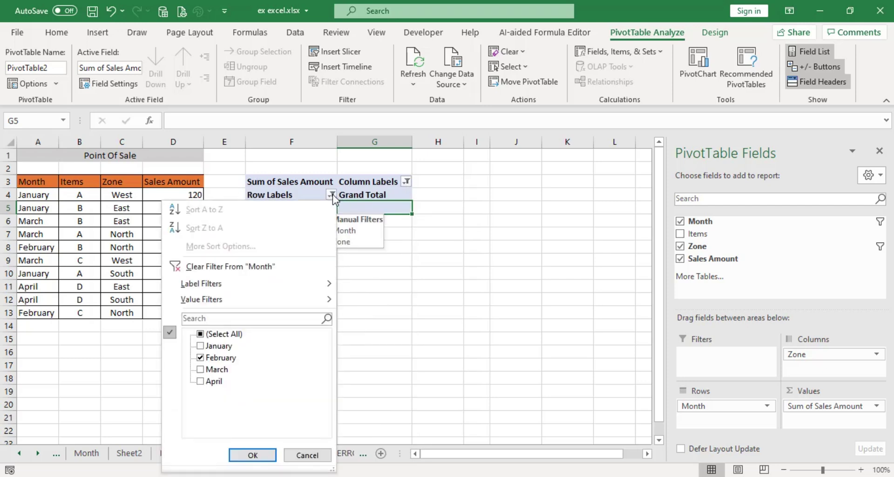
pyautogui.click(201, 347)
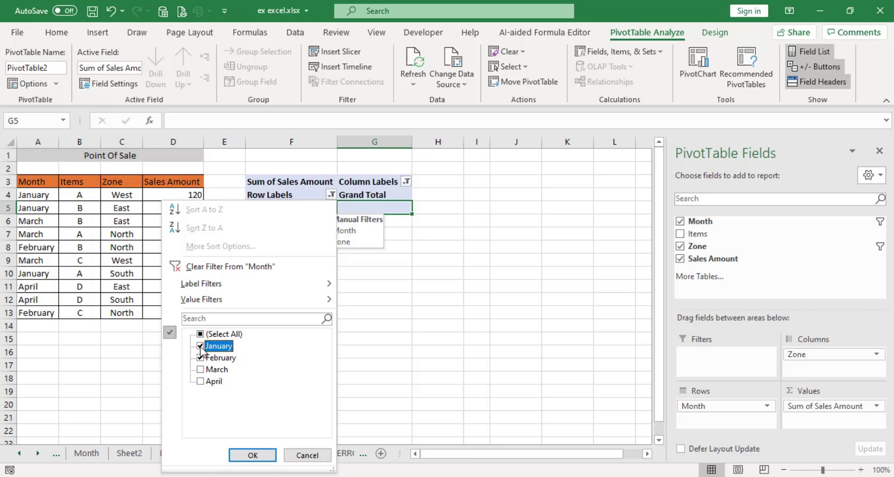
pyautogui.click(250, 455)
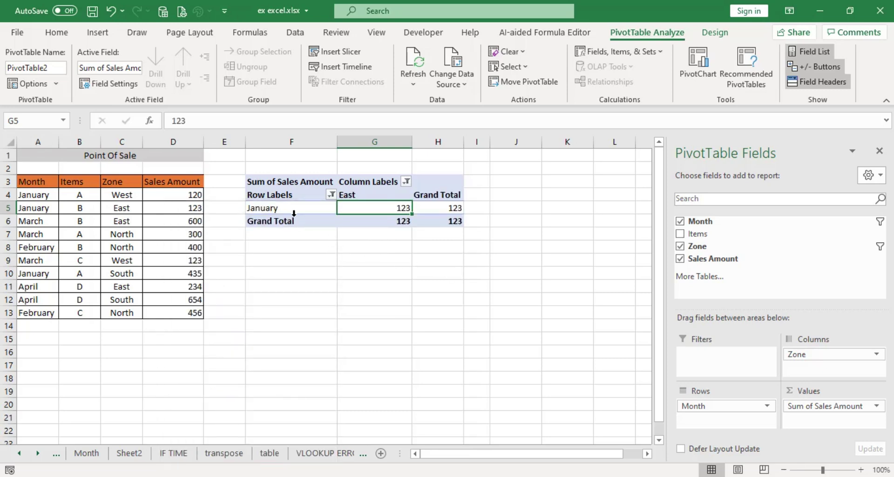
pyautogui.moveTo(435, 210)
pyautogui.moveTo(315, 211)
# Exclude February from the month filter so that only January is selected
pyautogui.click(331, 195)
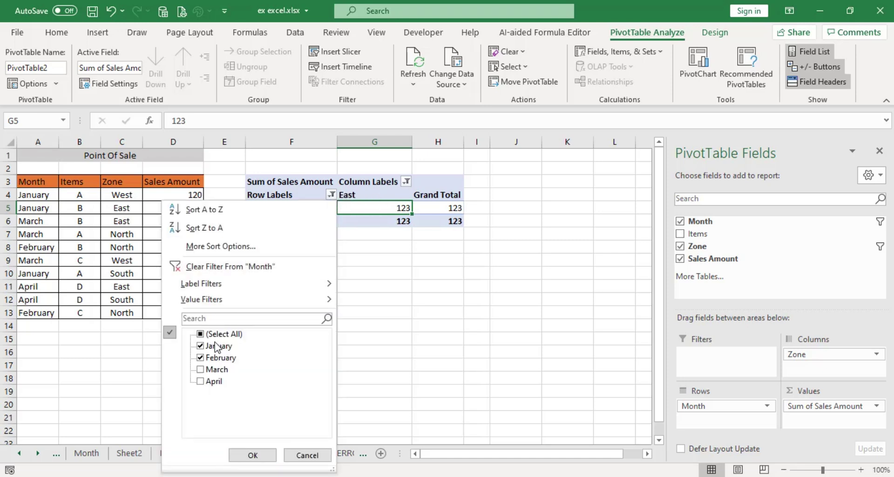
pyautogui.click(216, 346)
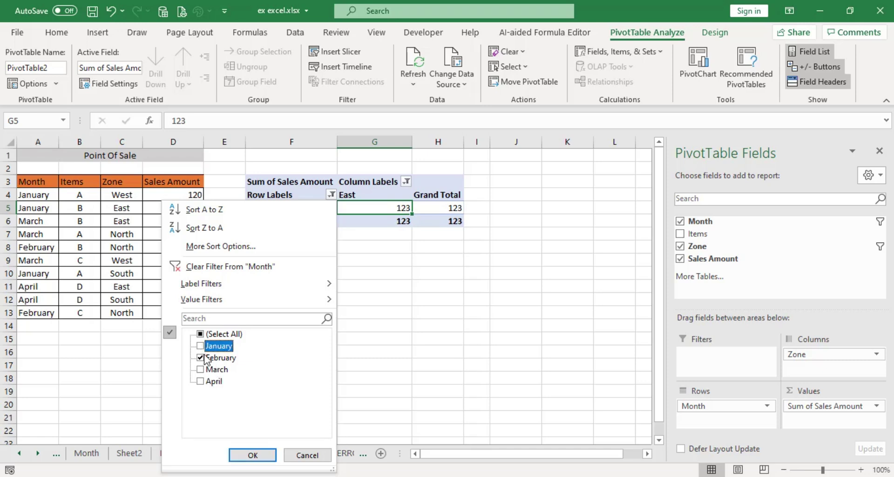
pyautogui.click(201, 357)
pyautogui.click(200, 347)
pyautogui.click(252, 454)
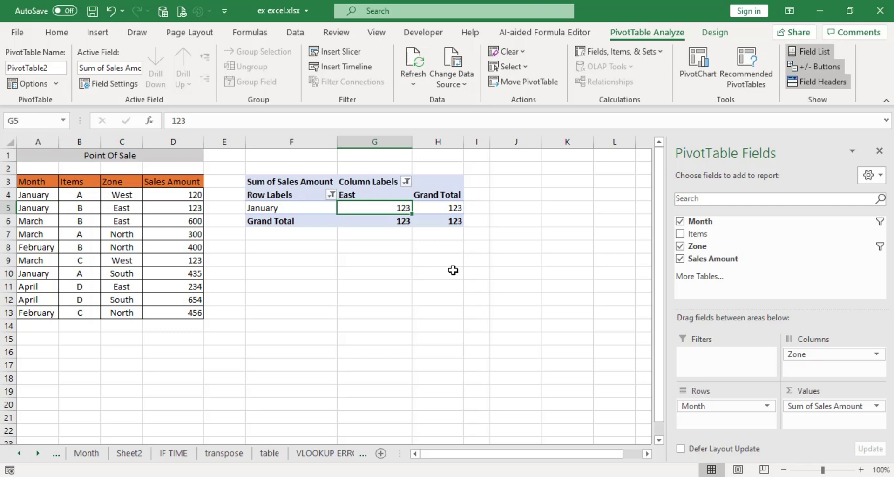
# Replace the Month field with the Items field in the PivotTable's rows
pyautogui.click(271, 208)
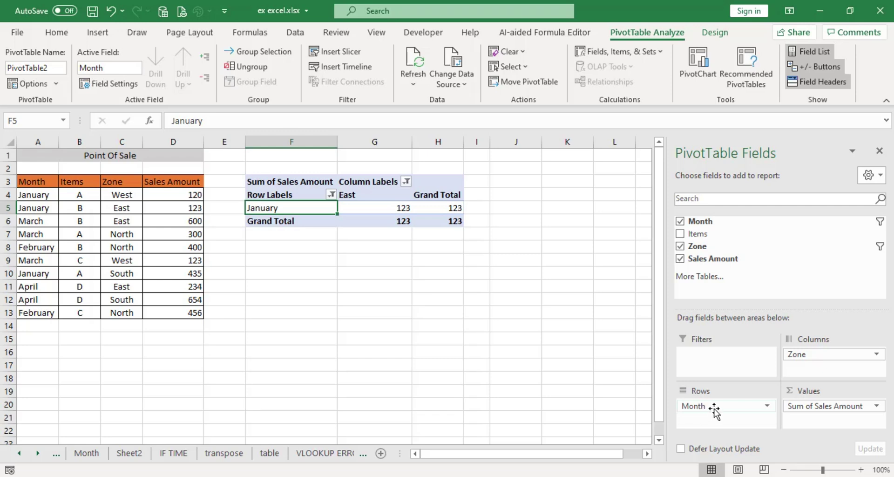
pyautogui.moveTo(717, 407); pyautogui.dragTo(760, 247)
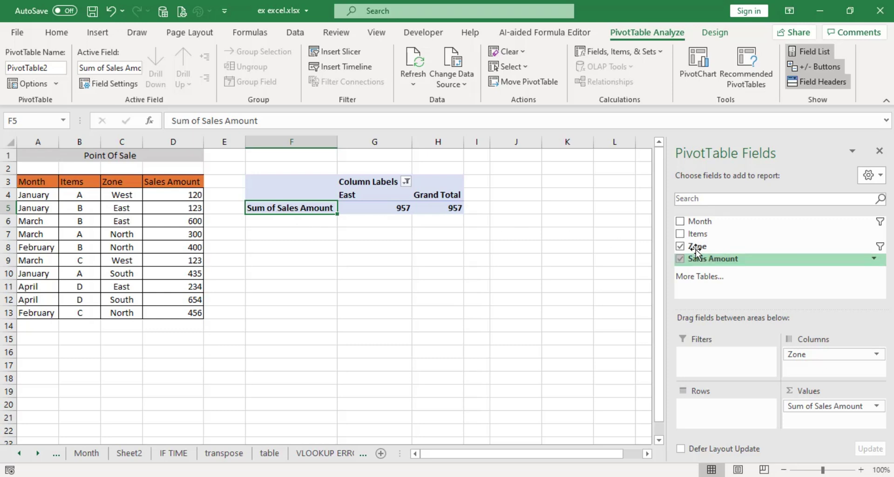
pyautogui.moveTo(697, 237); pyautogui.dragTo(704, 407)
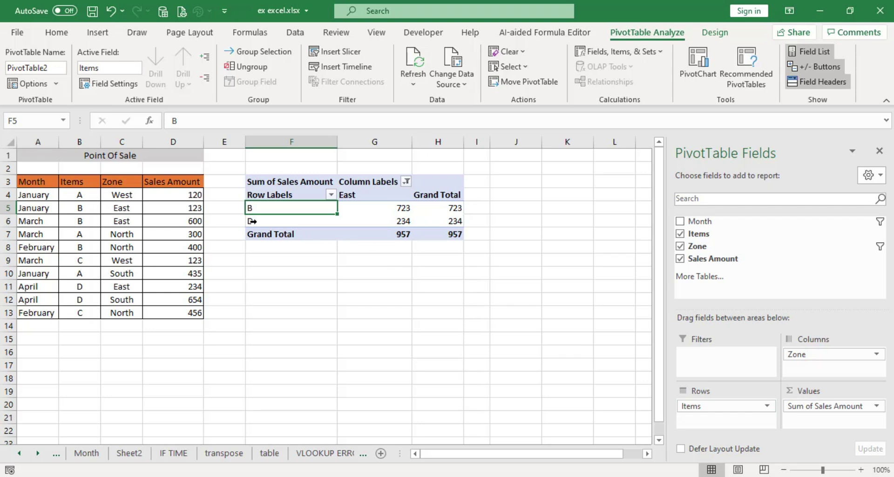
# Examine the East zone sales by item, the item filter choices and the options of the Items row field
pyautogui.click(299, 213)
pyautogui.click(332, 195)
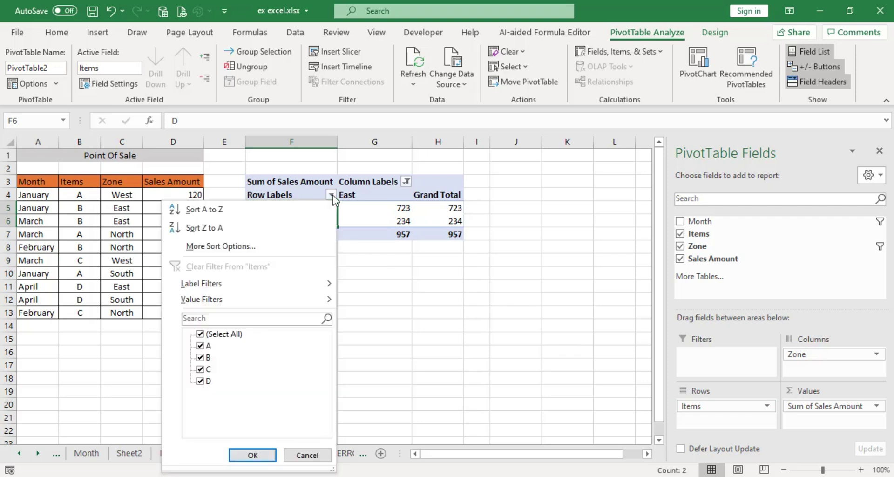
pyautogui.press('Escape')
pyautogui.click(290, 246)
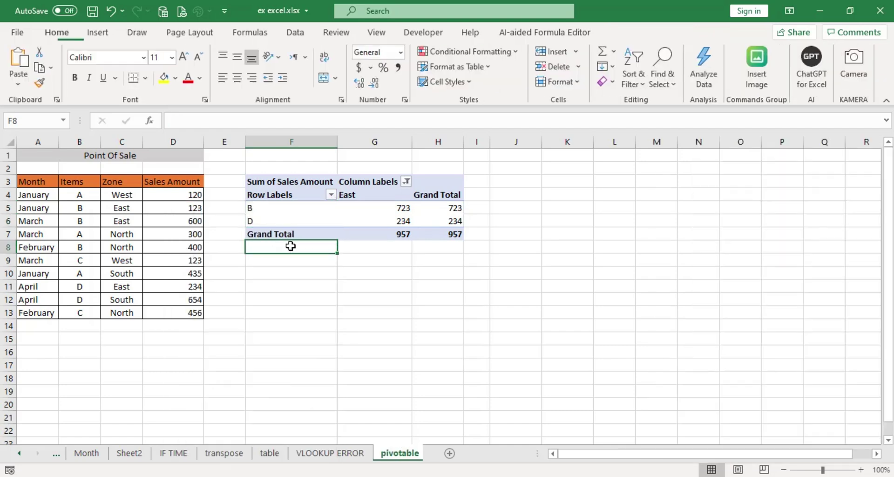
pyautogui.click(306, 208)
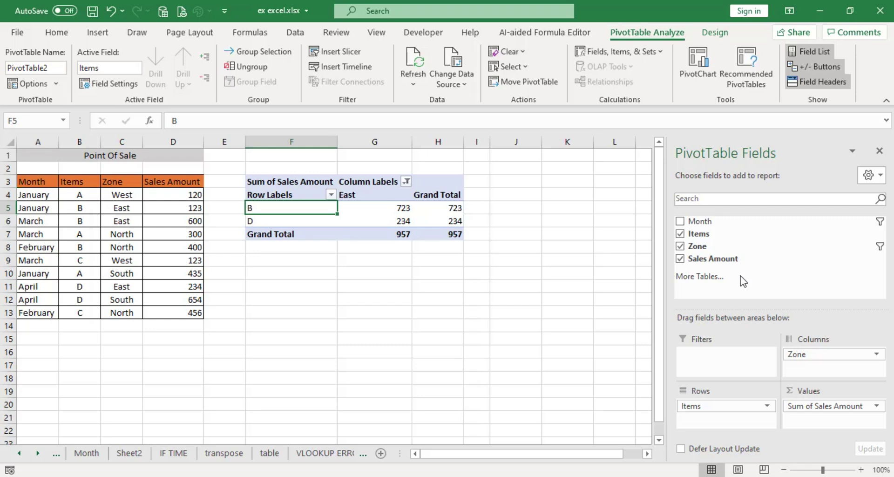
pyautogui.click(767, 406)
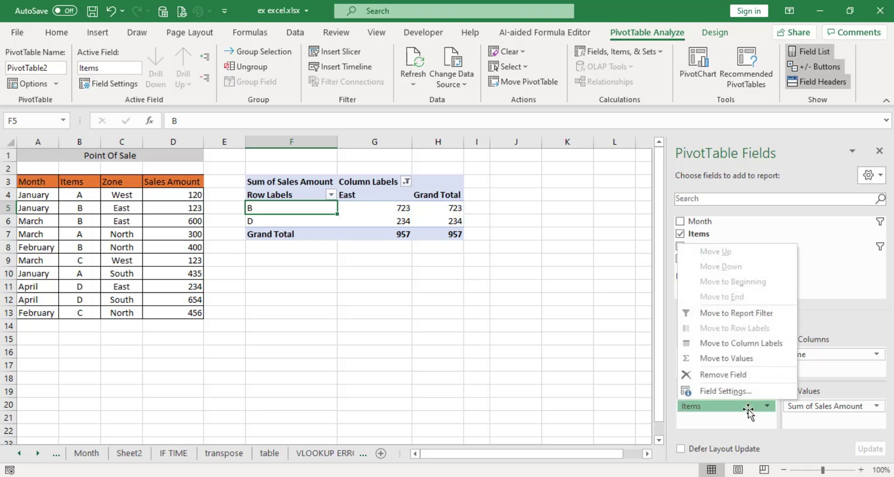
pyautogui.press('F9')
pyautogui.press('F9')
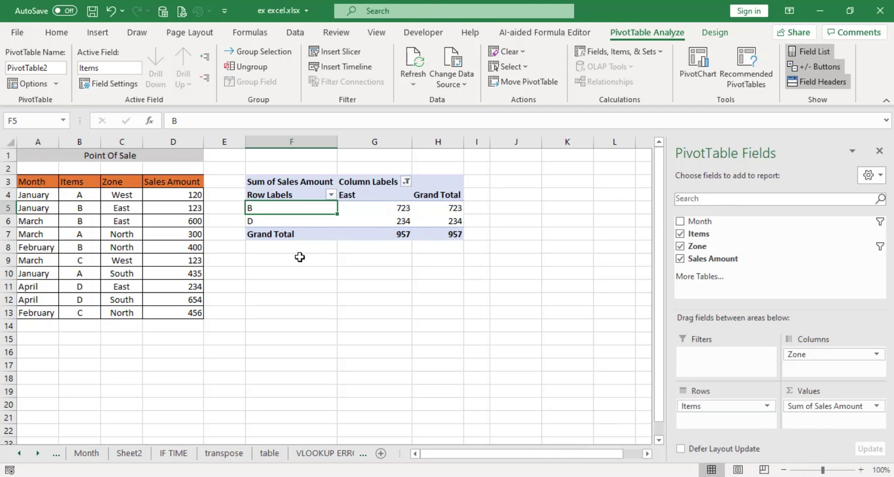
# Reselect all zones in the column filter to show sales by item for every zone
pyautogui.click(388, 195)
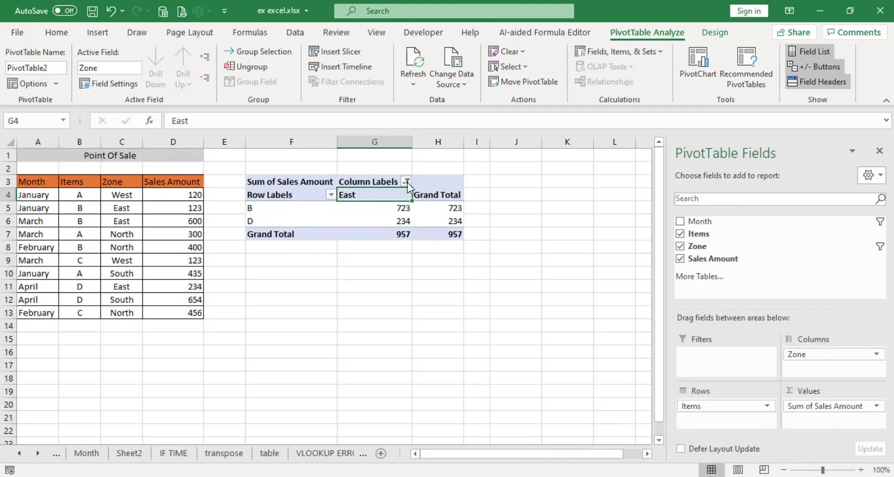
pyautogui.click(407, 183)
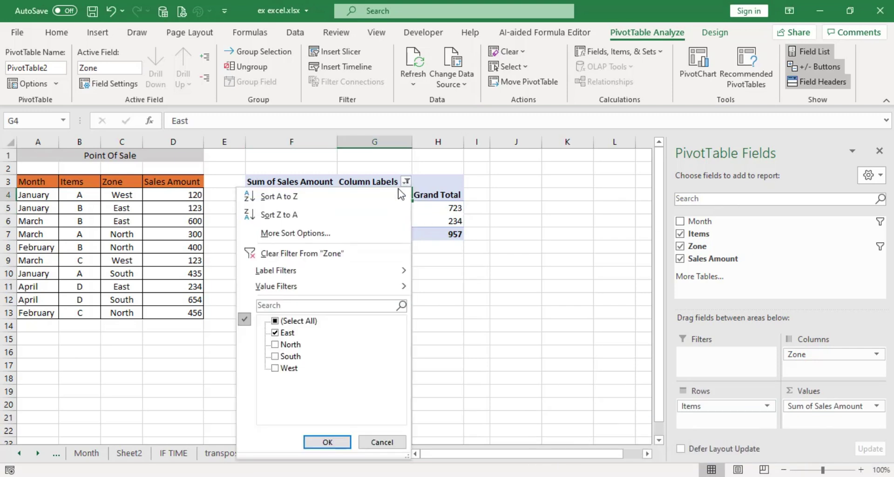
pyautogui.click(275, 320)
pyautogui.click(327, 442)
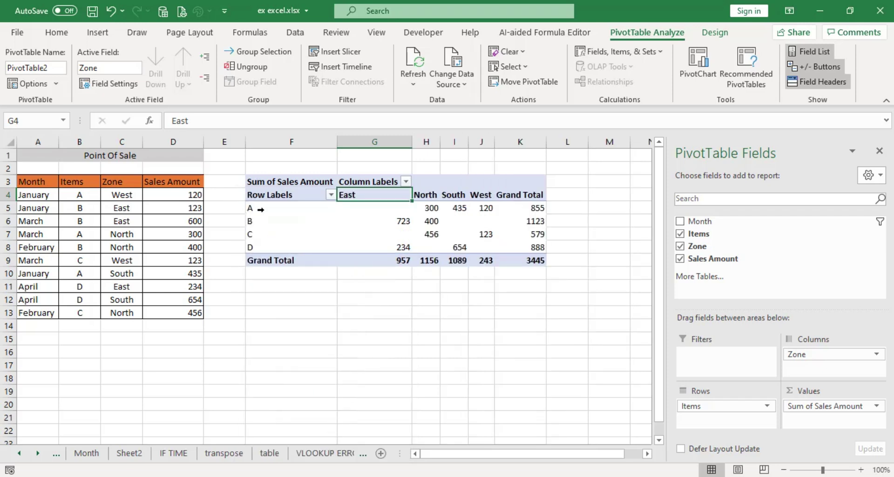